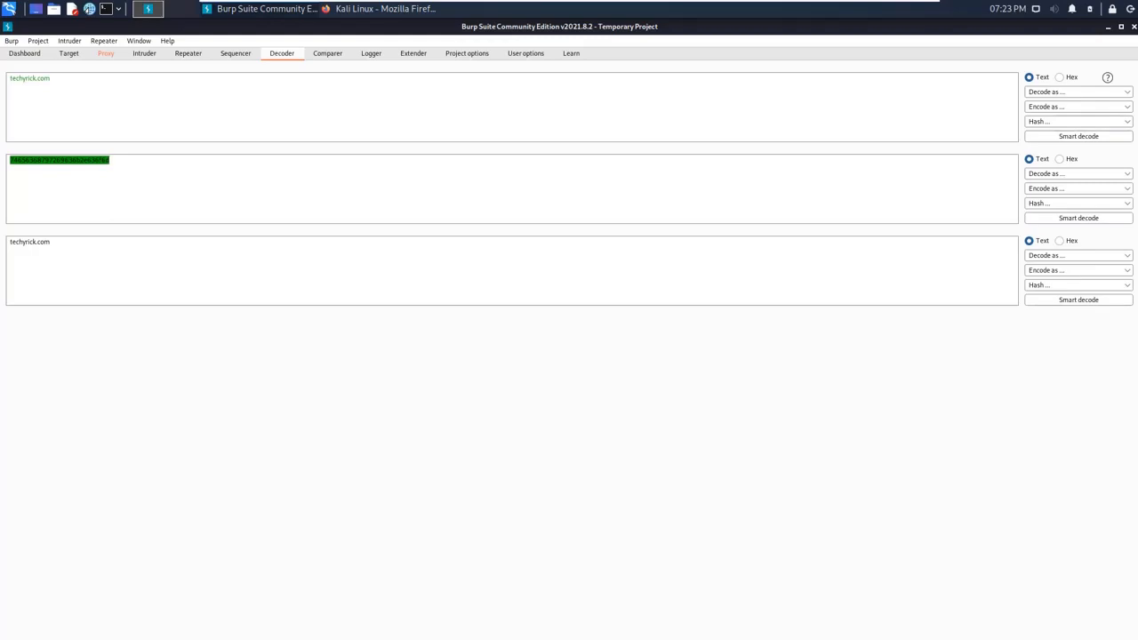
Look over the Comparer, the Logger and the BApp Store entries for Authentication Token Obtain and Replace and Auto Repeater.
click(327, 54)
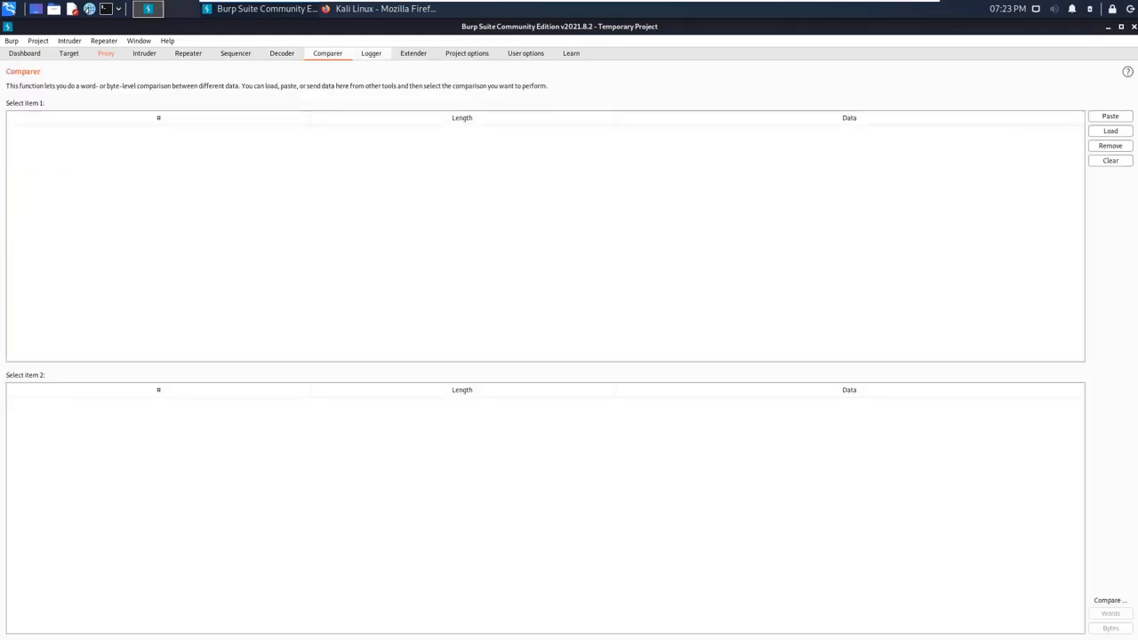
click(371, 54)
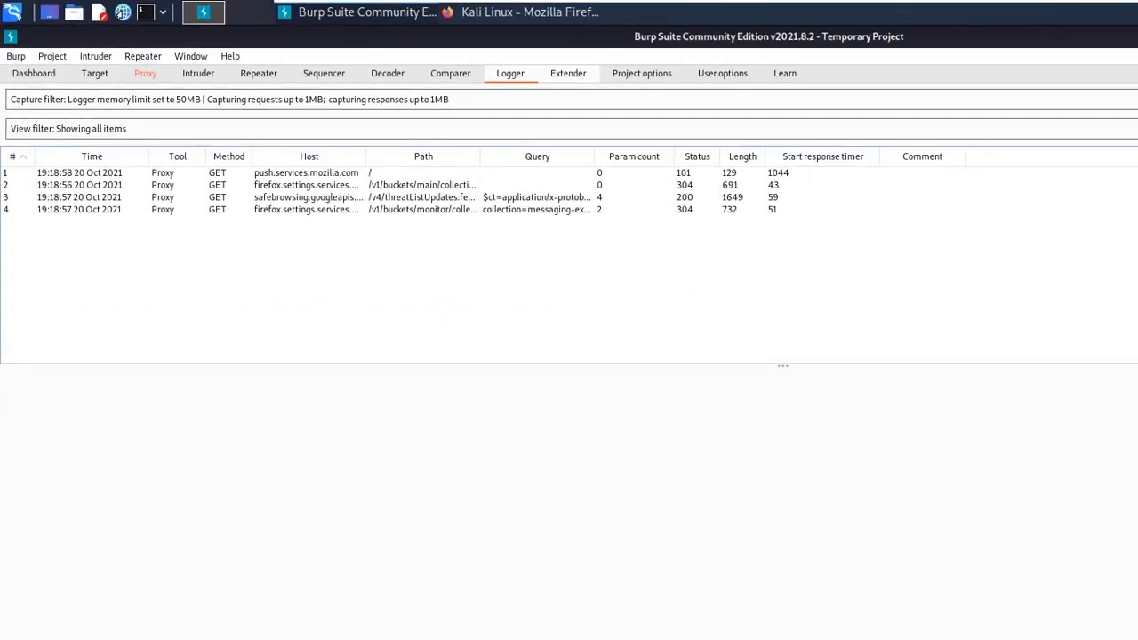
click(413, 53)
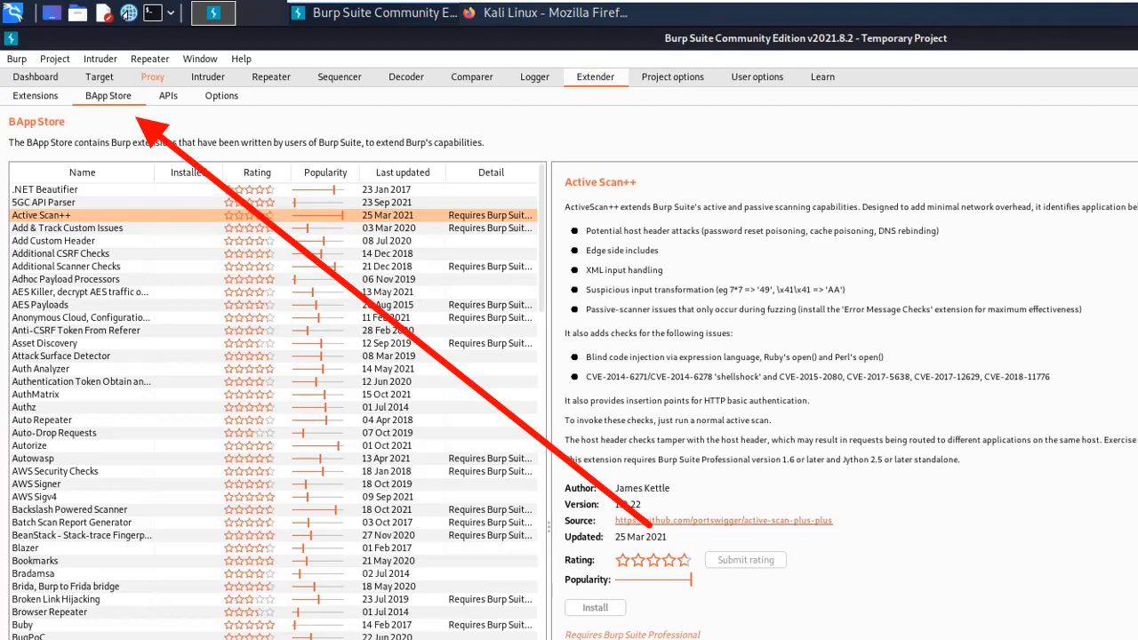
click(81, 382)
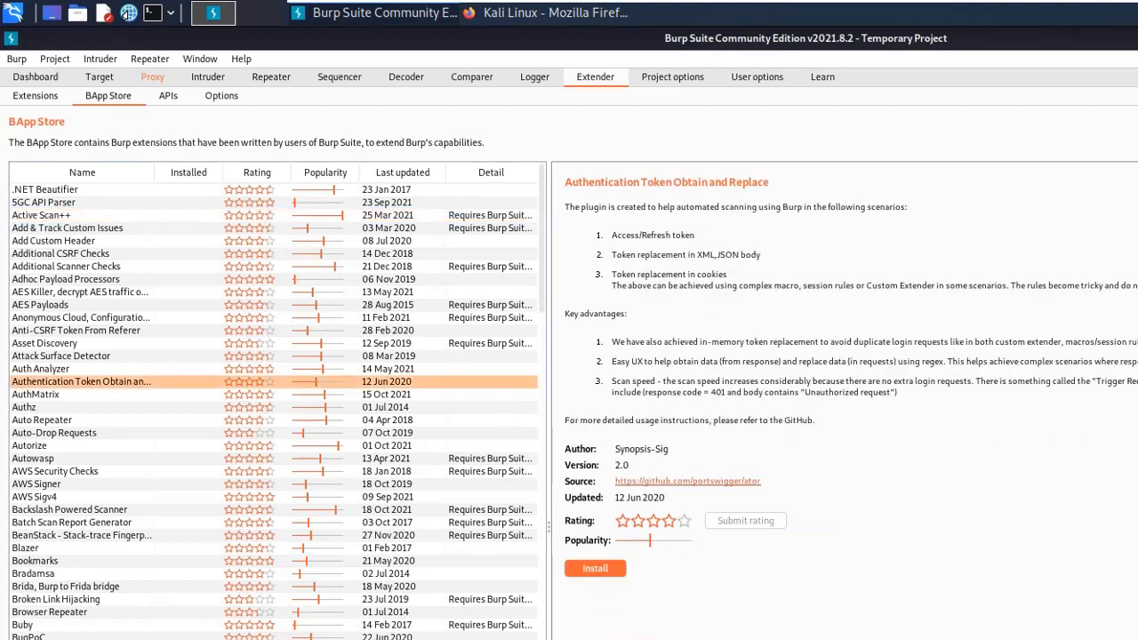
click(82, 419)
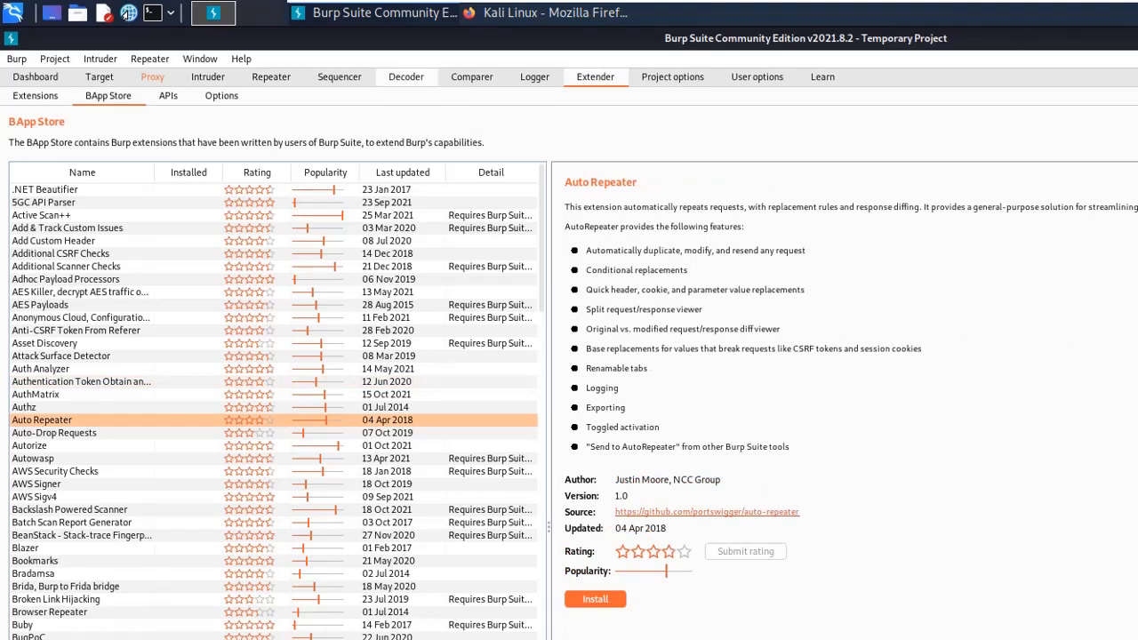
Return to the Decoder, clear the first text box and enter techyrick.com.
click(406, 77)
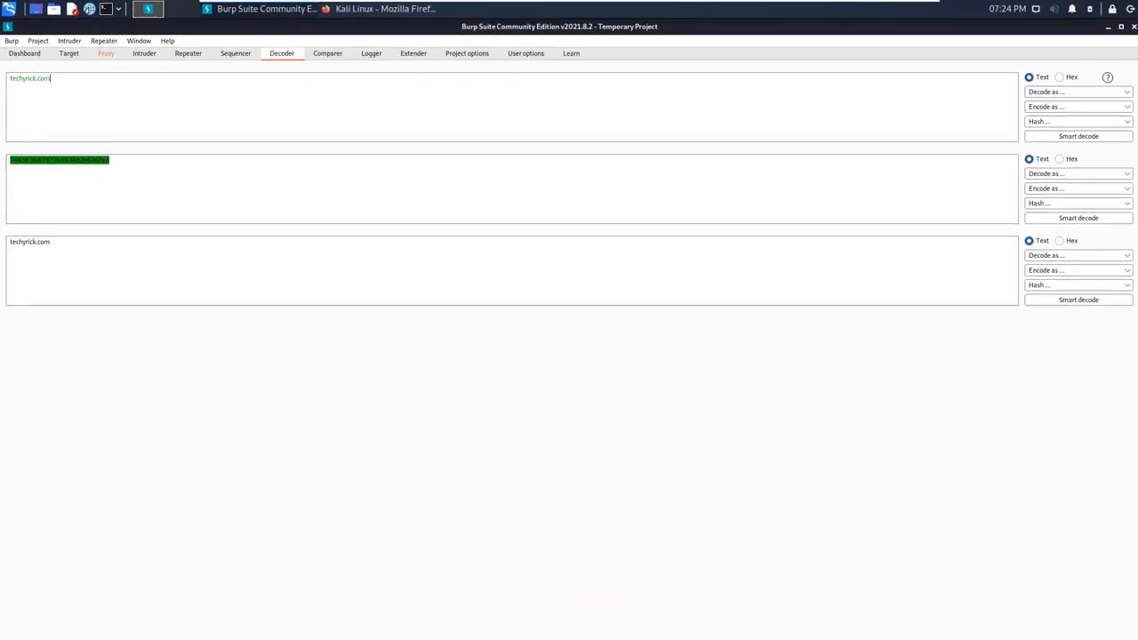
key(BackSpace)
key(BackSpace)
key(BackSpace)
key(BackSpace)
key(BackSpace)
key(BackSpace)
key(BackSpace)
key(BackSpace)
key(BackSpace)
key(BackSpace)
key(BackSpace)
key(BackSpace)
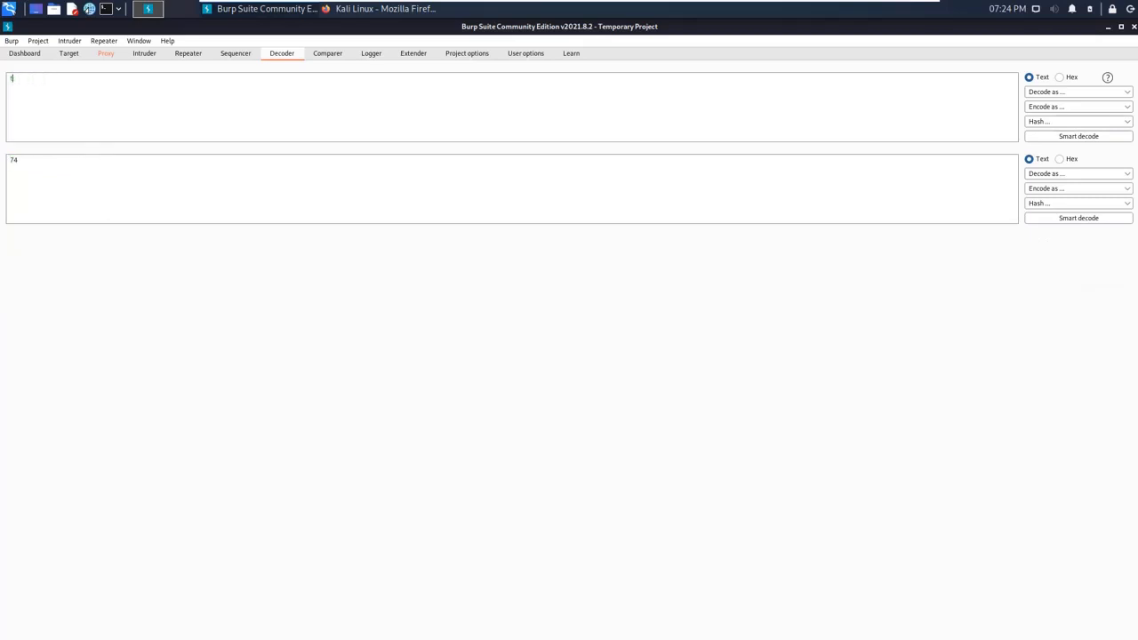
text(echyrick.c)
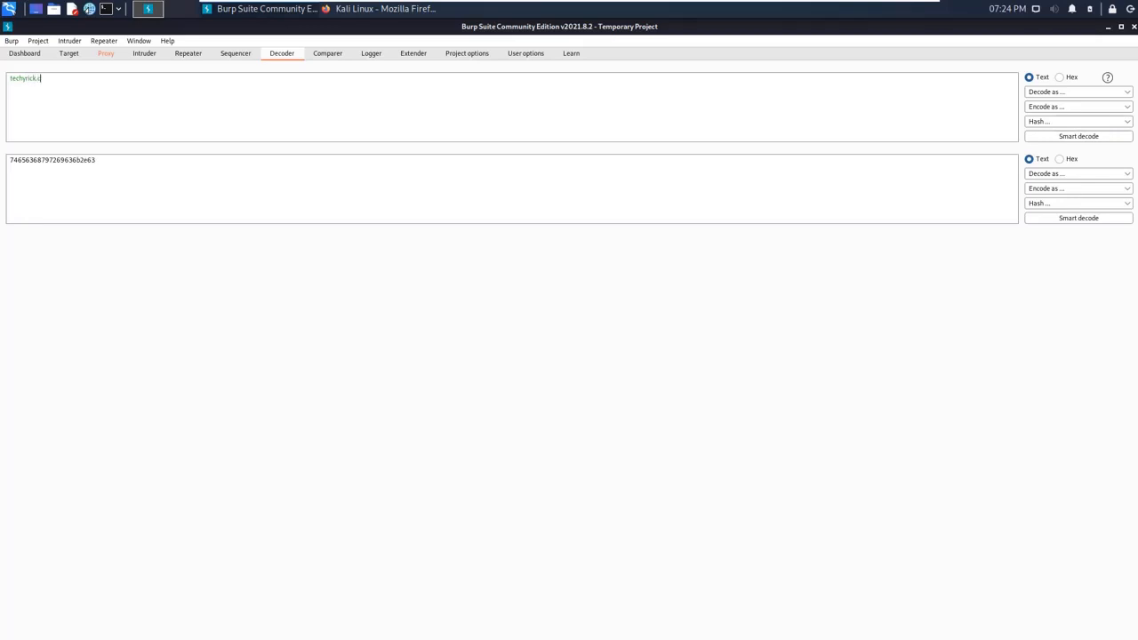
text(om)
Run Smart decode on techyrick.com to reset the Decoder output and encode the text as Base64.
click(1079, 93)
click(1075, 92)
click(1079, 136)
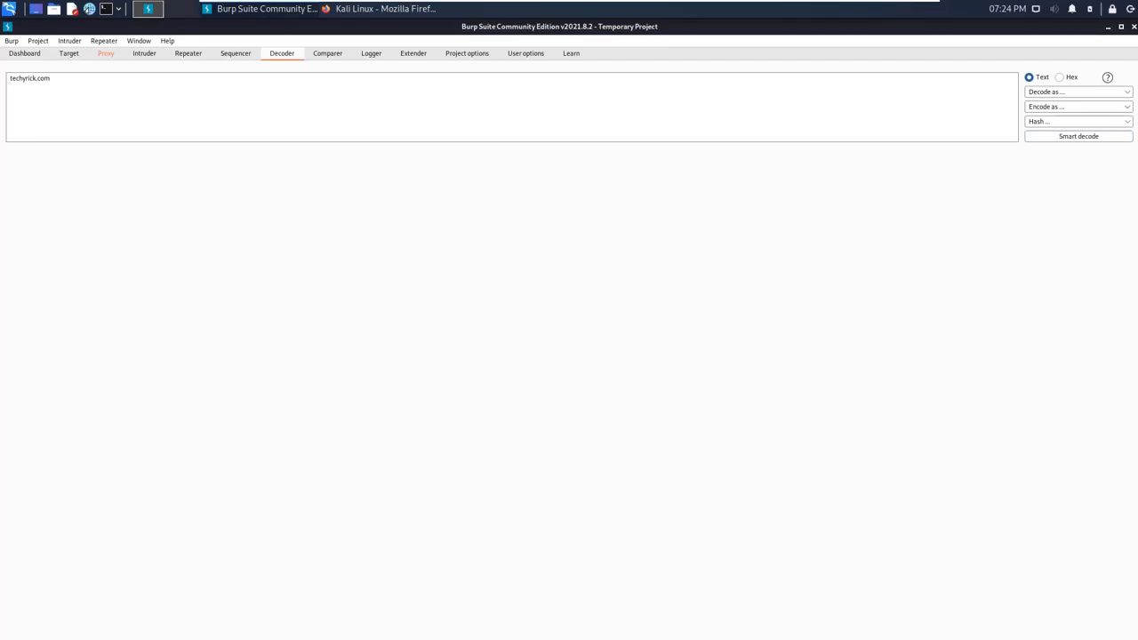
click(1079, 107)
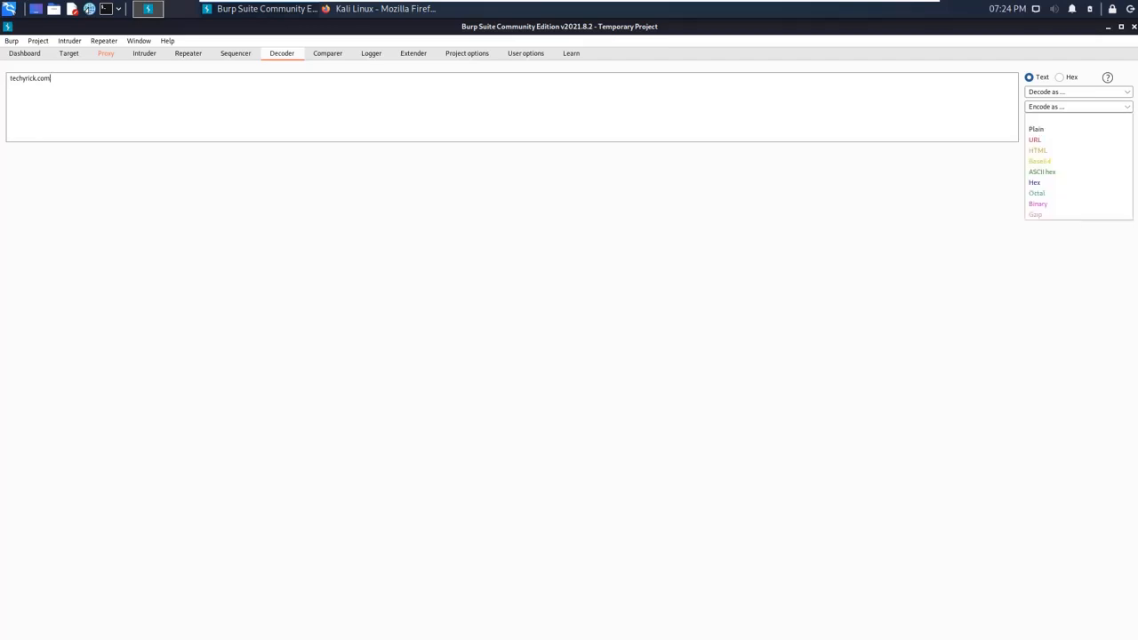
click(1041, 161)
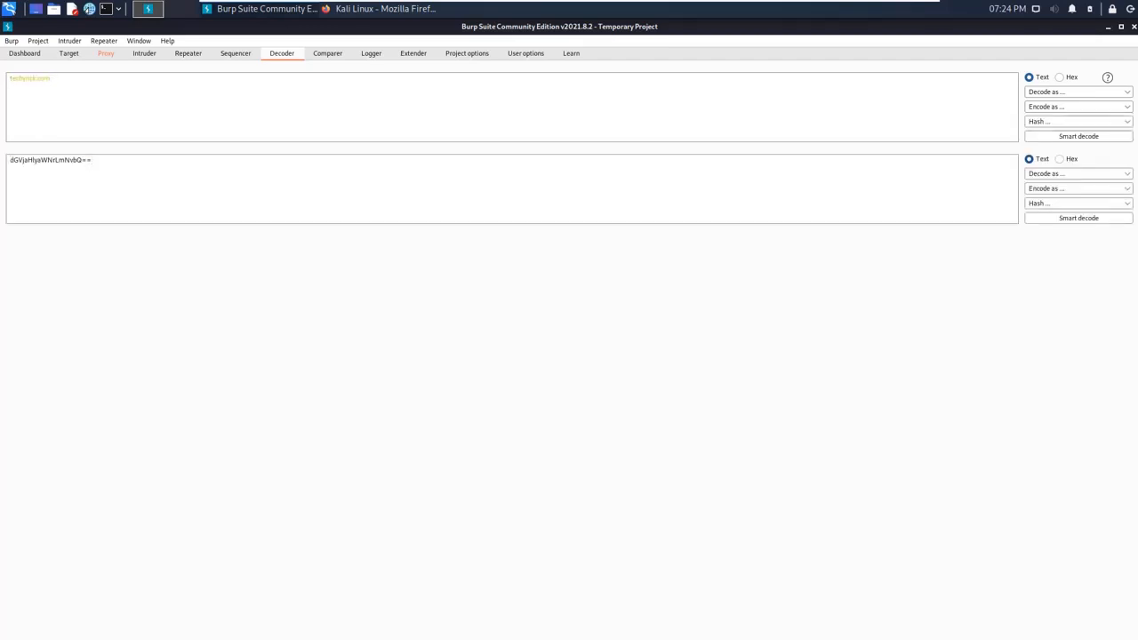
Decode the encoded string in the second Decoder box as Base64 and compare it with the decoded text.
key(ctrl+a)
click(92, 160)
click(1079, 174)
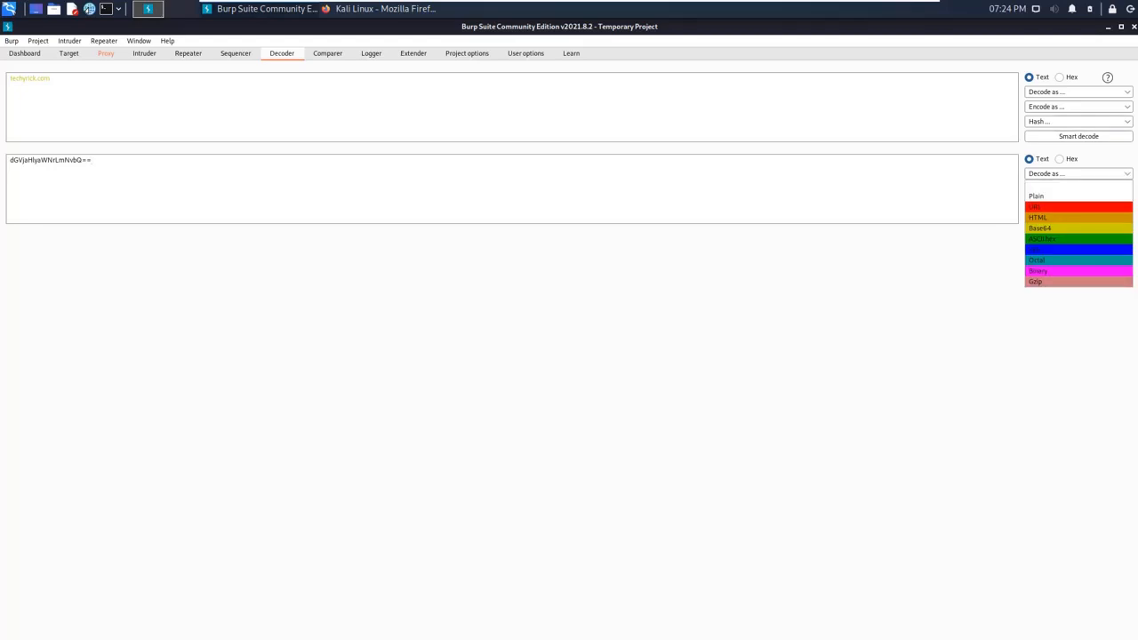
click(1040, 229)
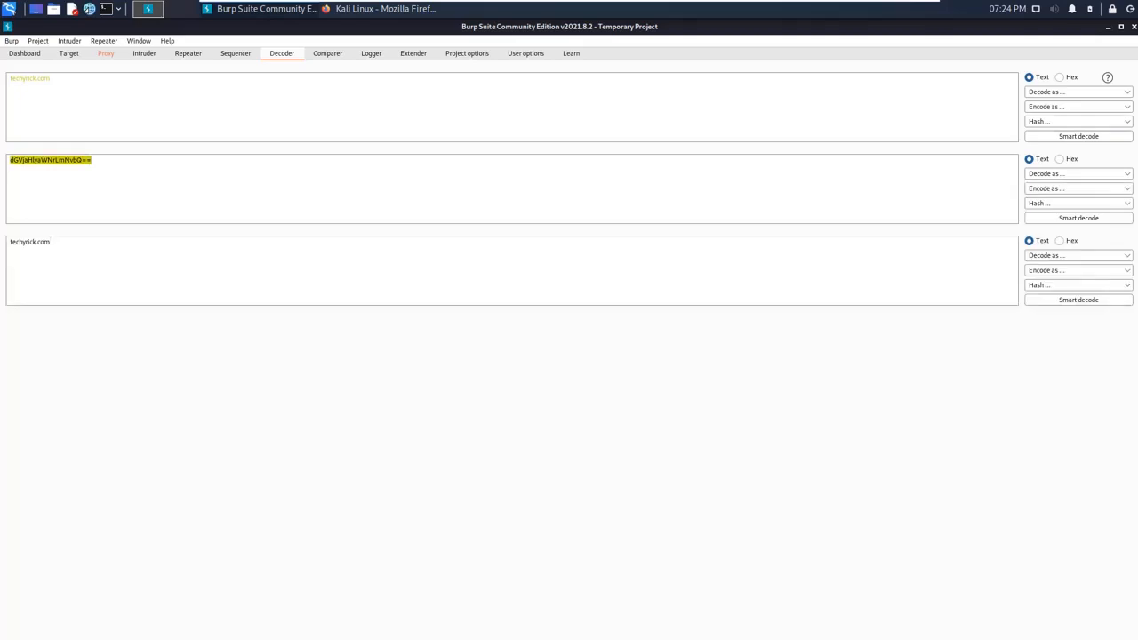
drag(50, 242, 10, 242)
click(92, 160)
View the Comparer and the Logger's capture filter settings, then close the settings without applying changes.
click(328, 54)
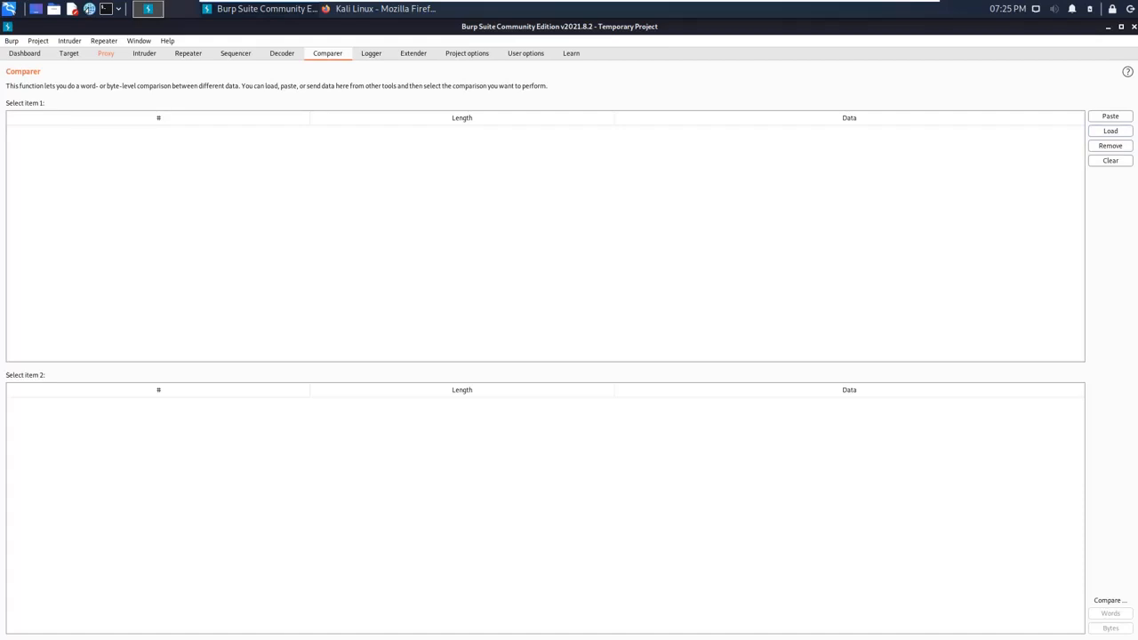
click(371, 53)
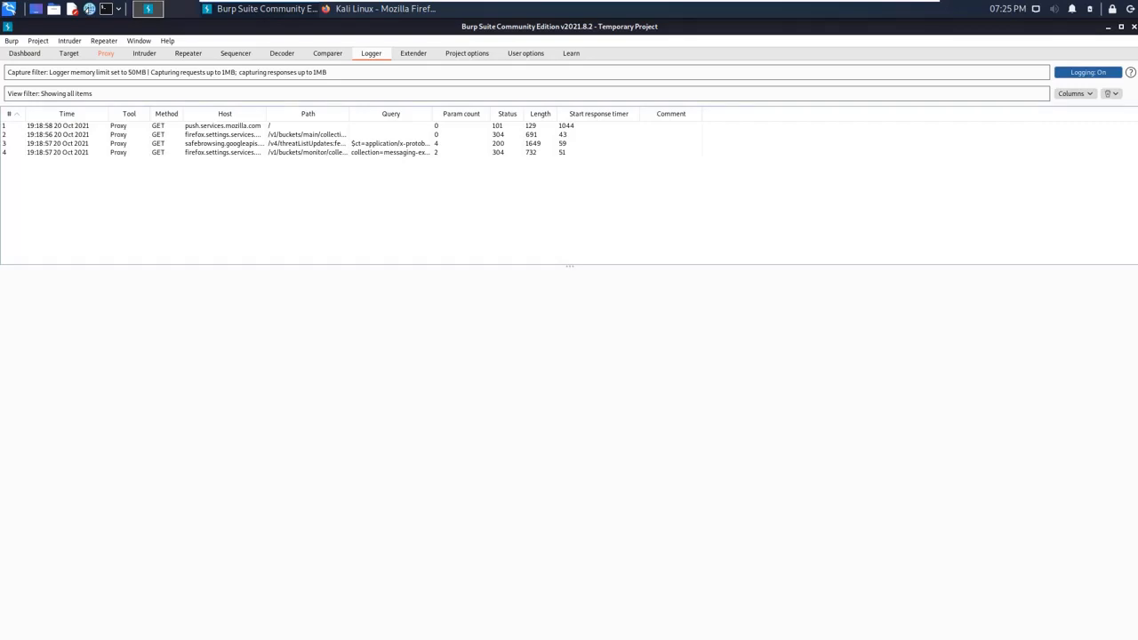
click(524, 72)
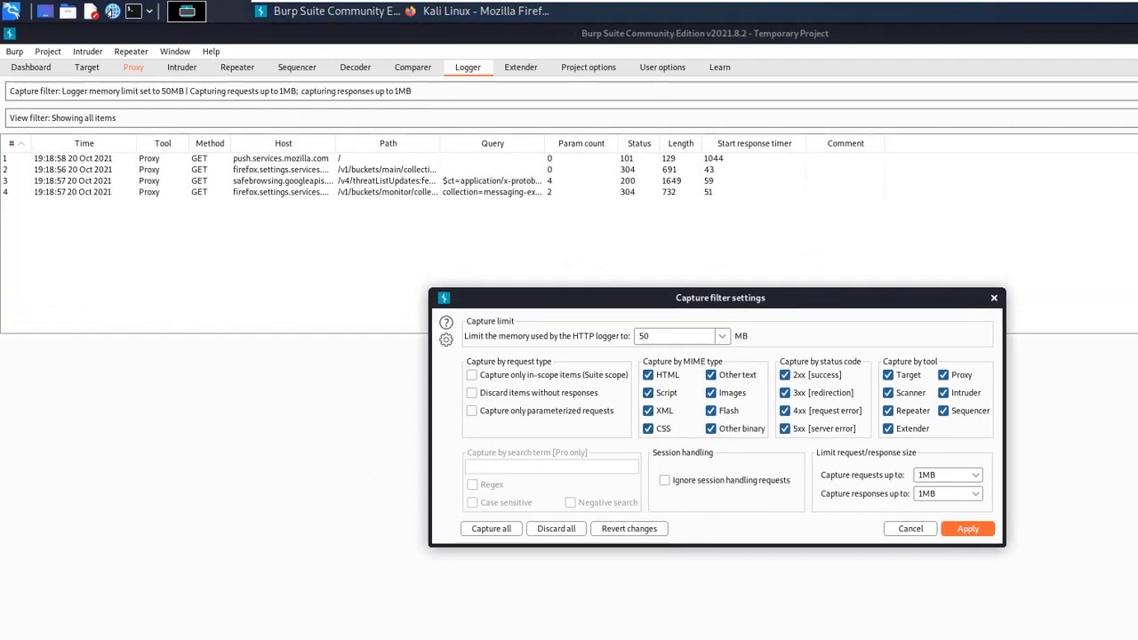
key(Escape)
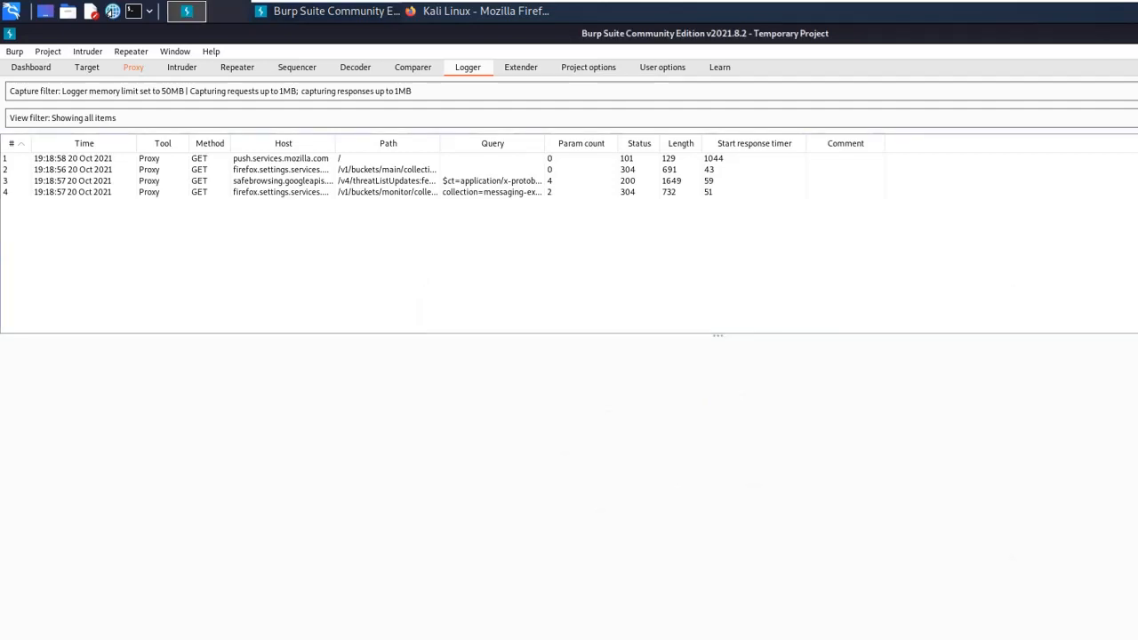
View the Extender's Extensions page and its Load Burp Extension dialog, then dismiss the dialog without loading a file.
click(520, 67)
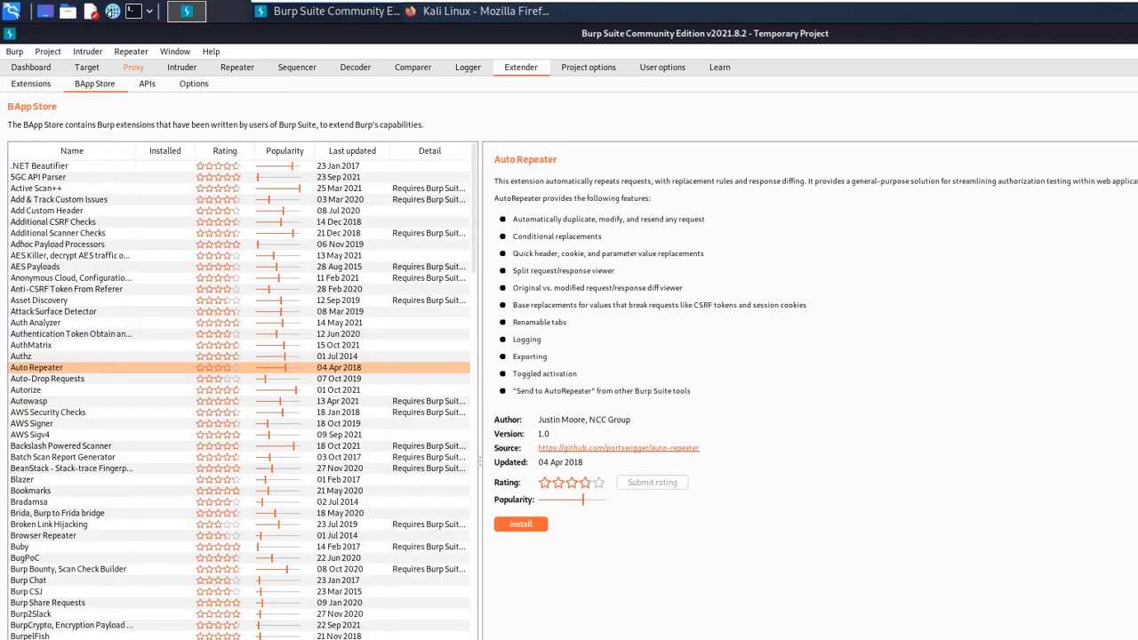
click(31, 84)
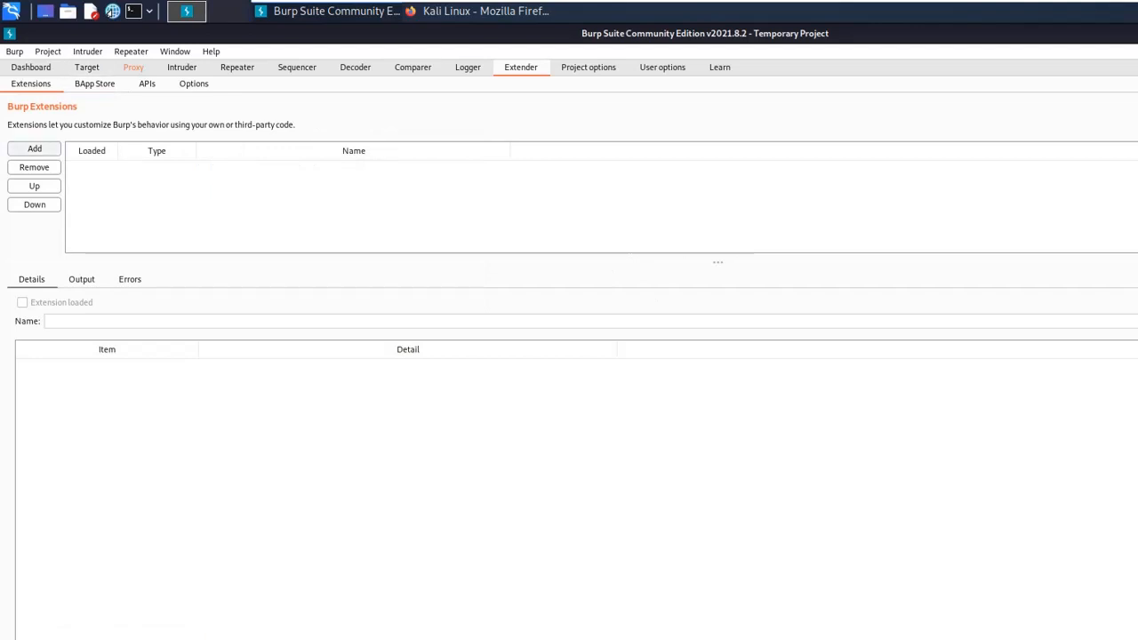
click(34, 149)
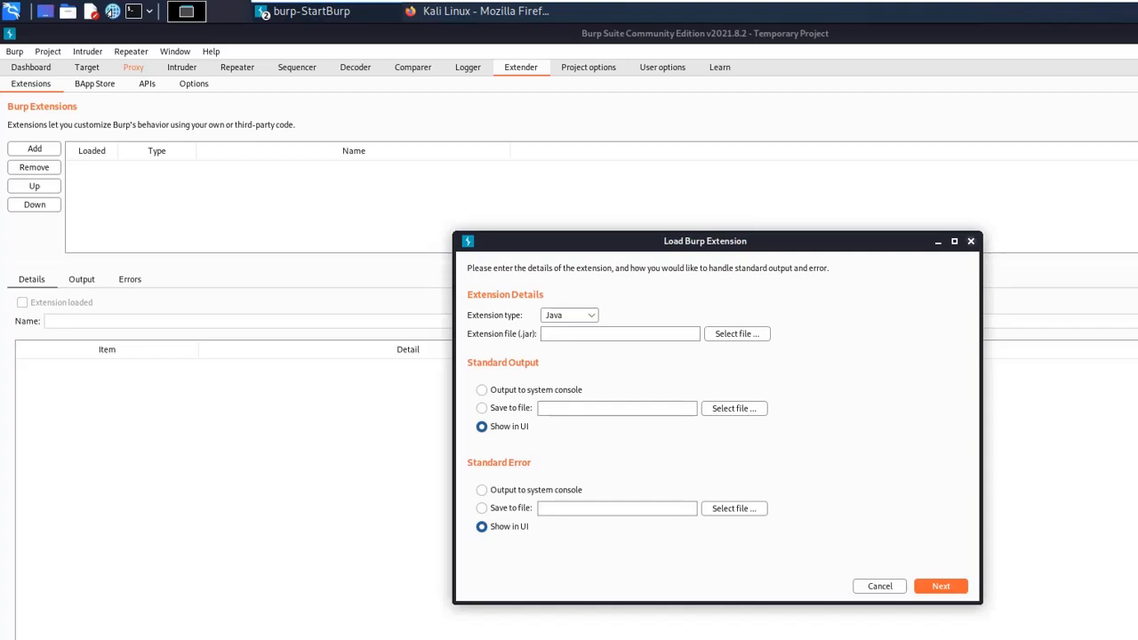
click(971, 241)
click(722, 443)
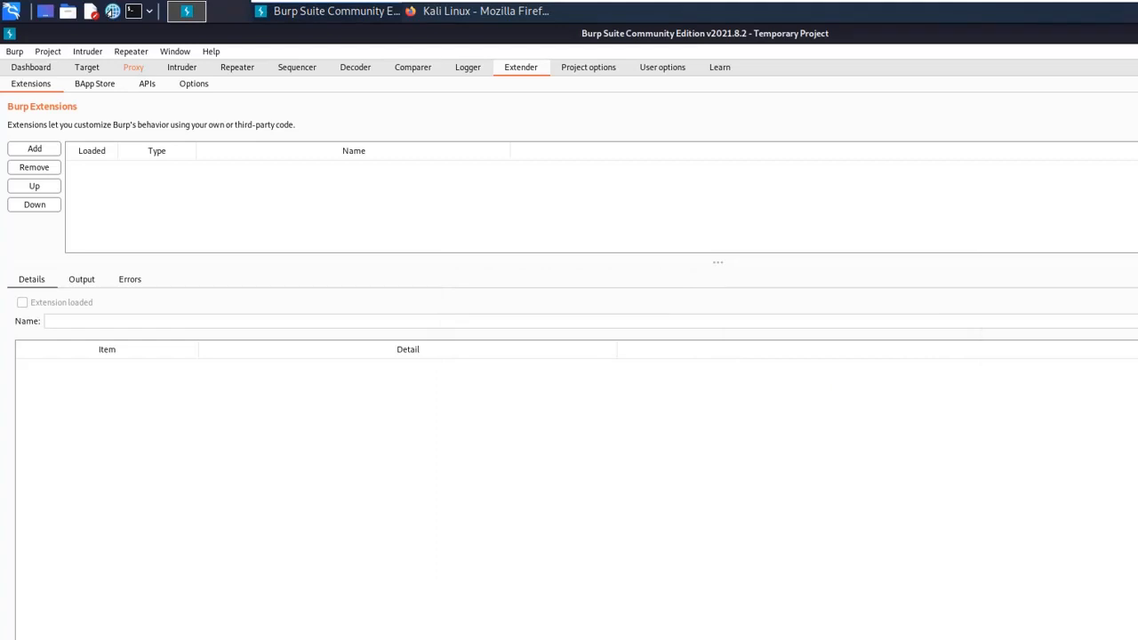
Install the Auth Analyzer extension from the BApp Store and view its newly added page.
click(94, 84)
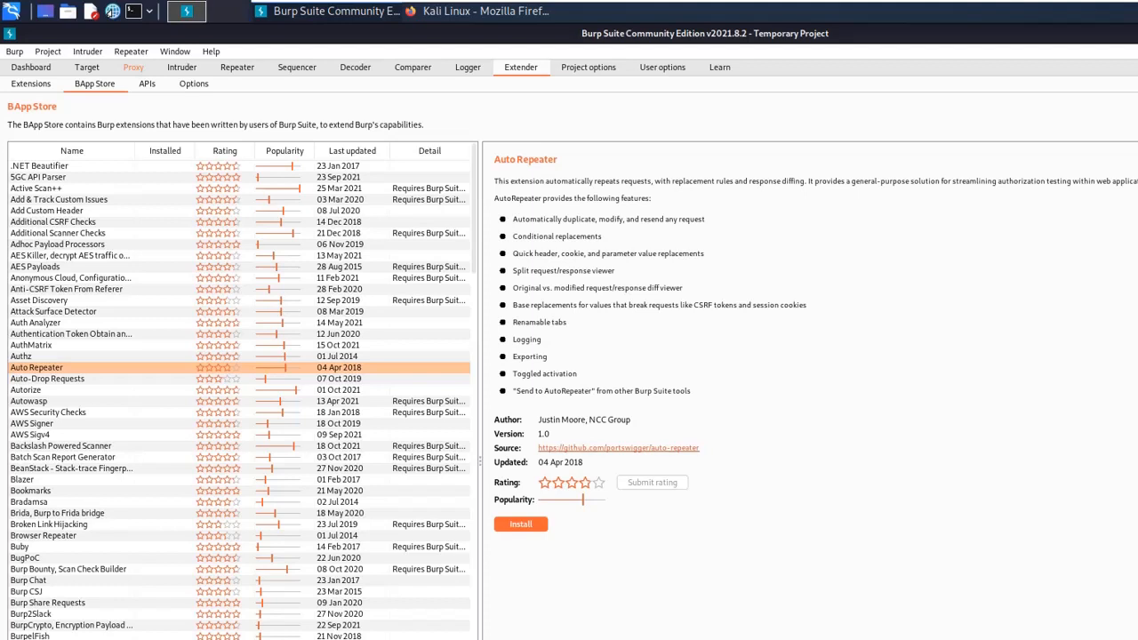
click(23, 479)
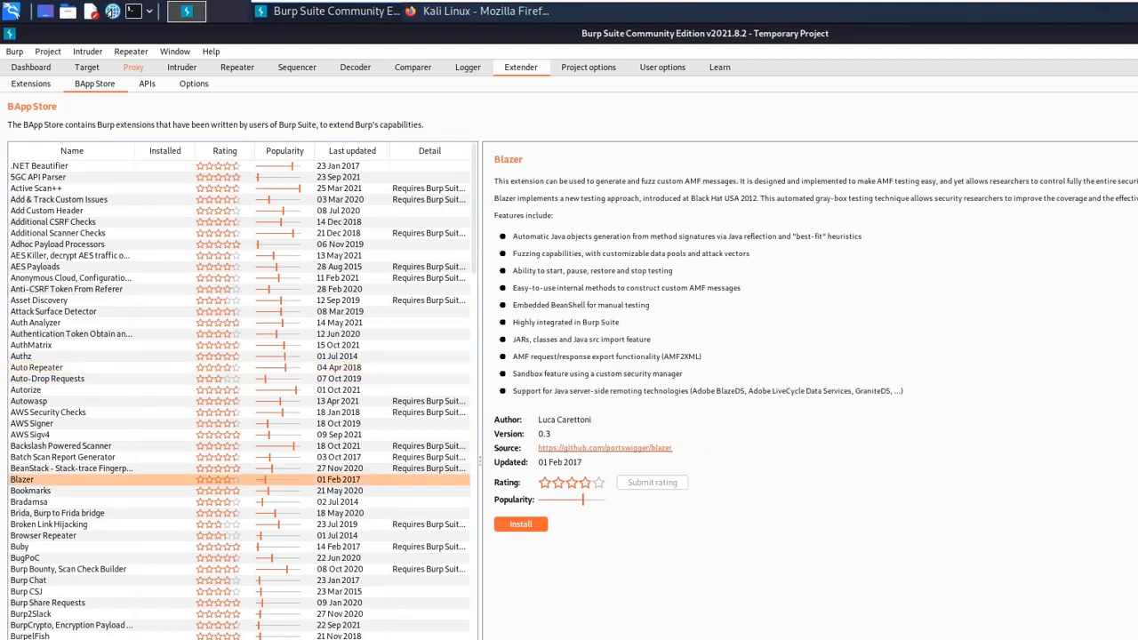
click(36, 322)
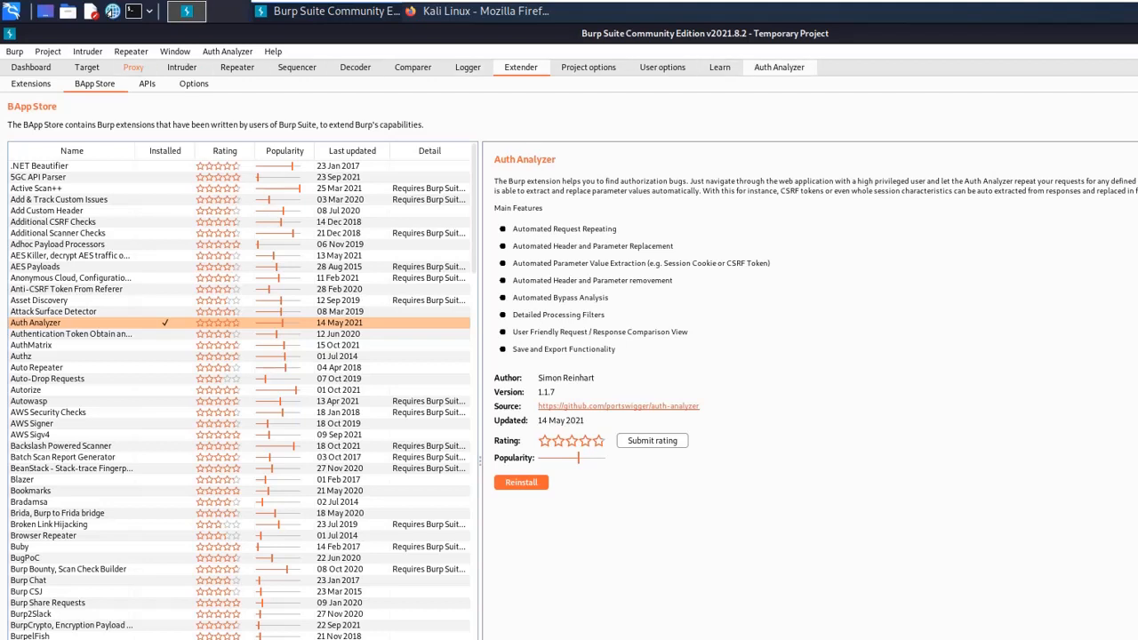
click(779, 67)
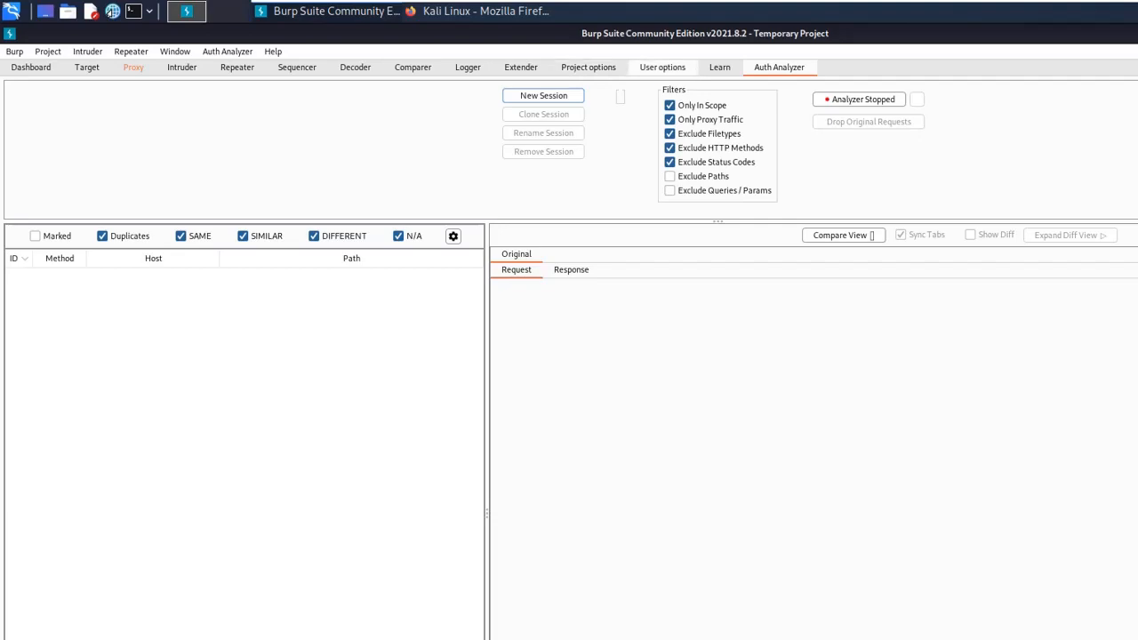
Start installing the Attack Surface Detector extension from the BApp Store.
click(522, 66)
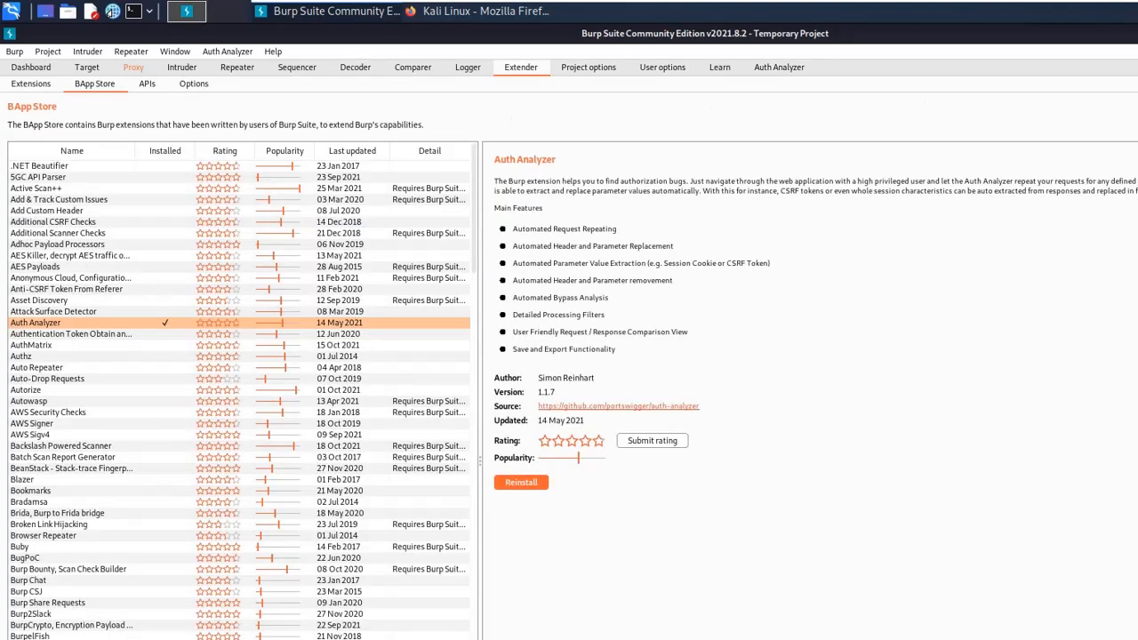
click(54, 311)
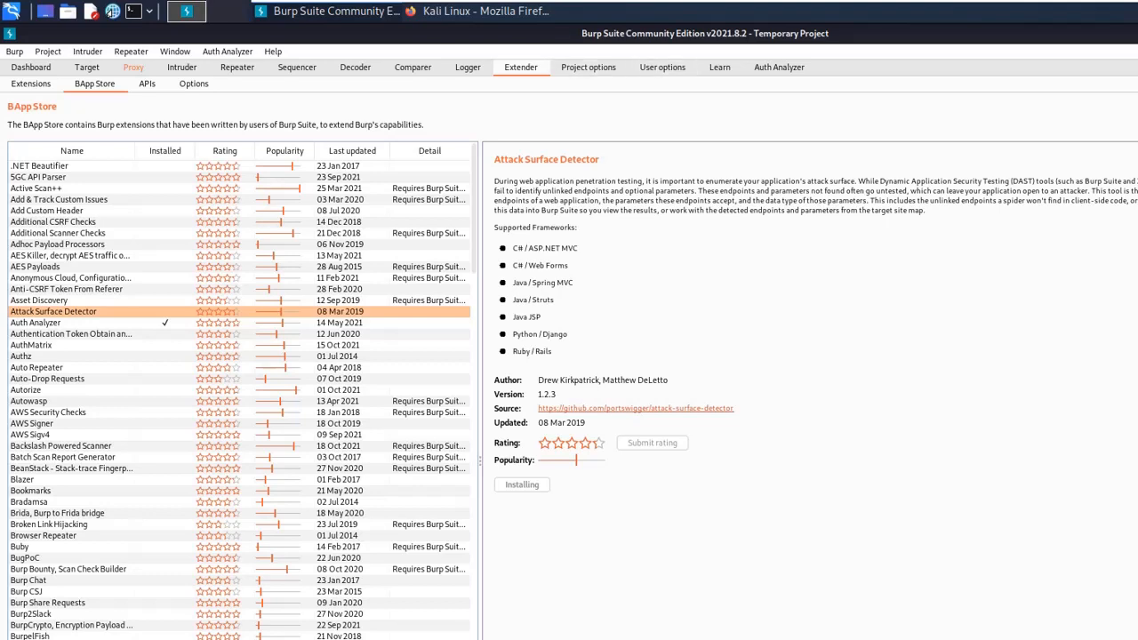
Examine the Burp Extender APIs, including the IMenuItemHandler, IBurpExtender and IBurpCollaboratorInteraction interfaces.
click(146, 83)
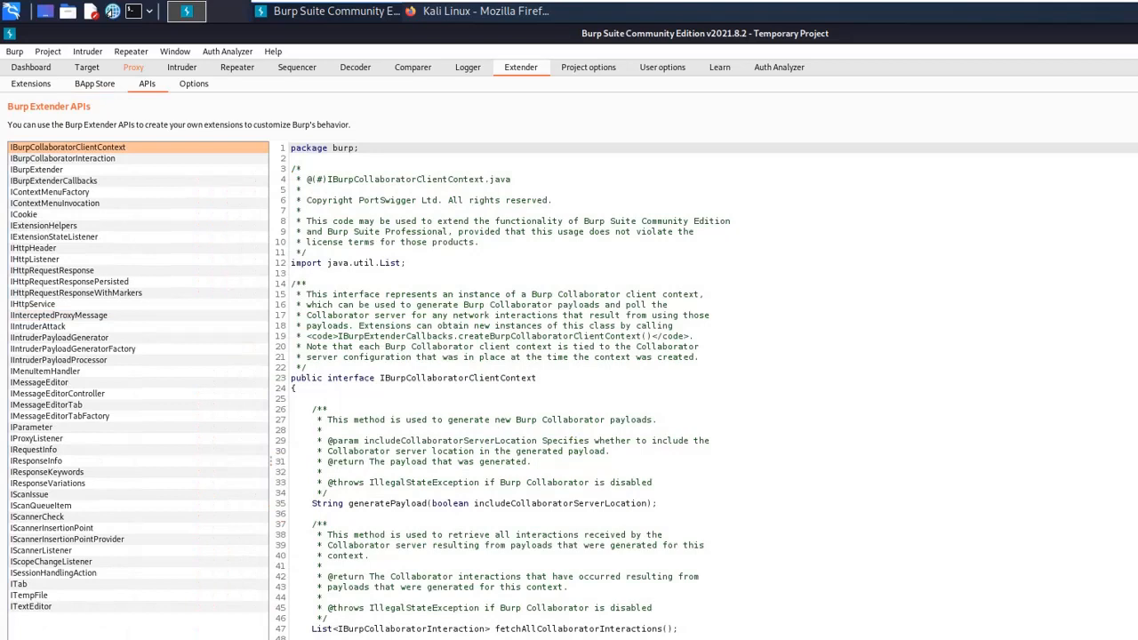
click(44, 371)
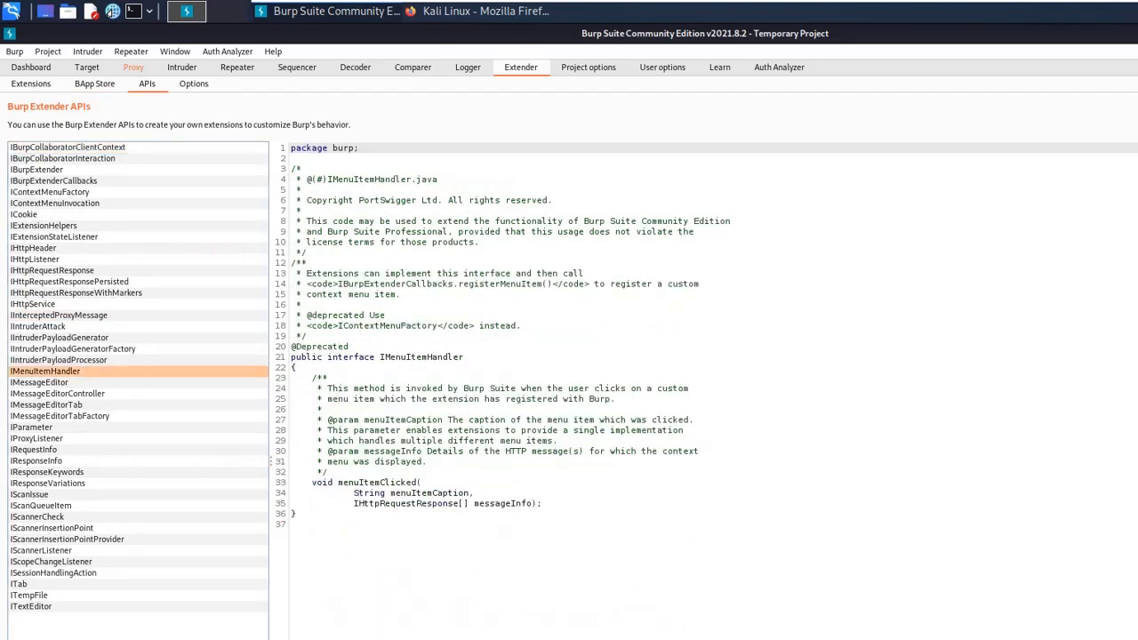
click(53, 180)
click(36, 169)
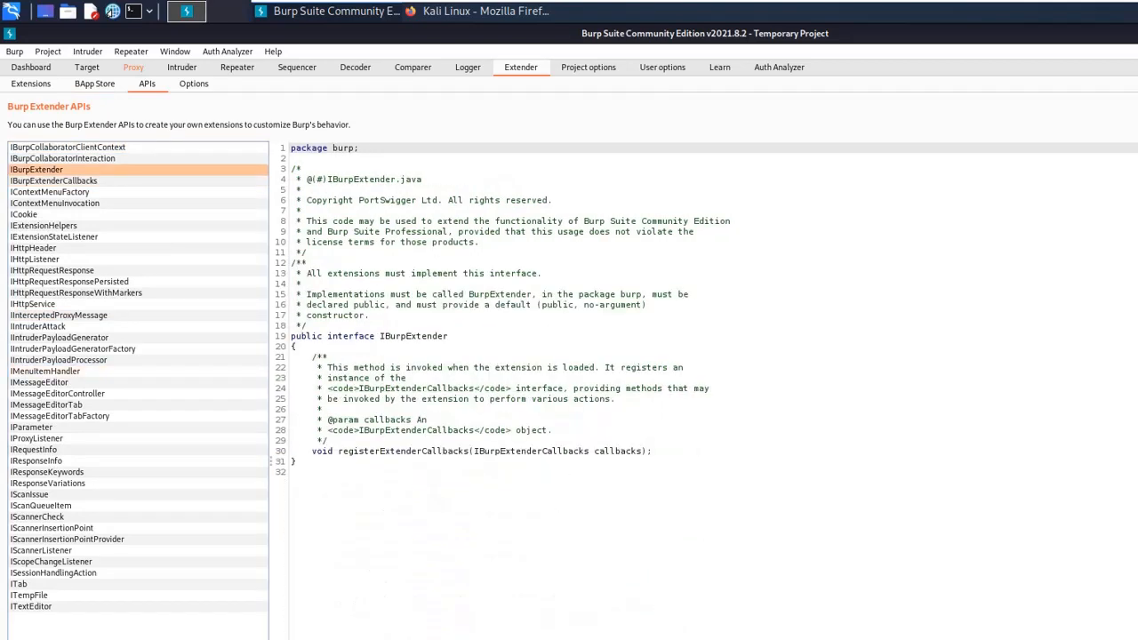
click(63, 159)
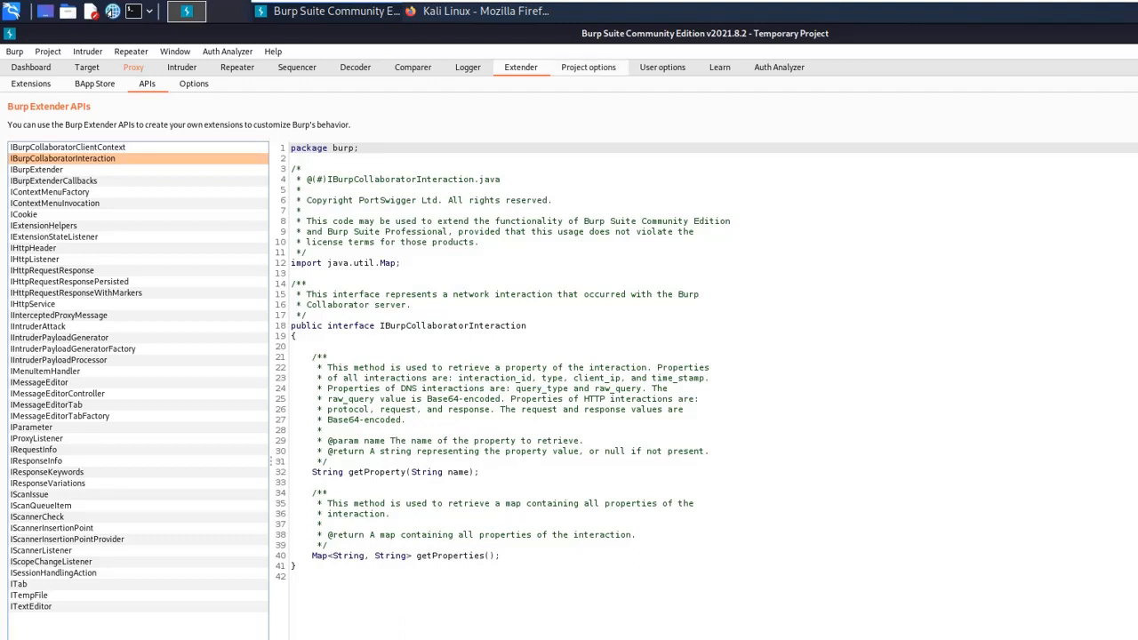
Look over the project's connection options and revisit the Auth Analyzer, Decoder and Comparer pages.
click(587, 67)
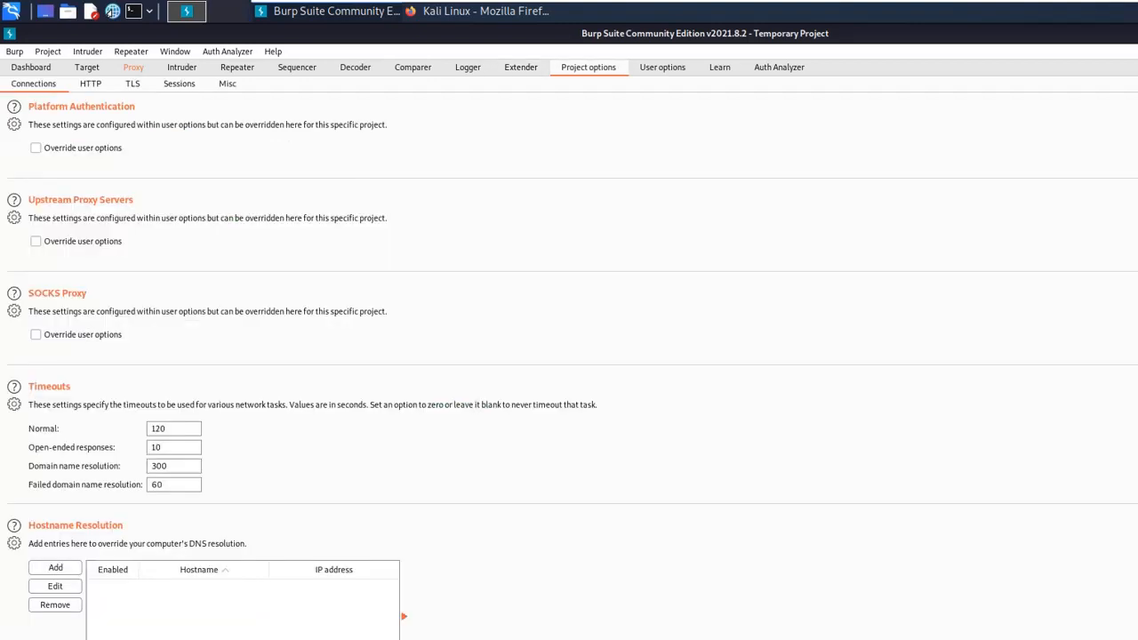
click(779, 66)
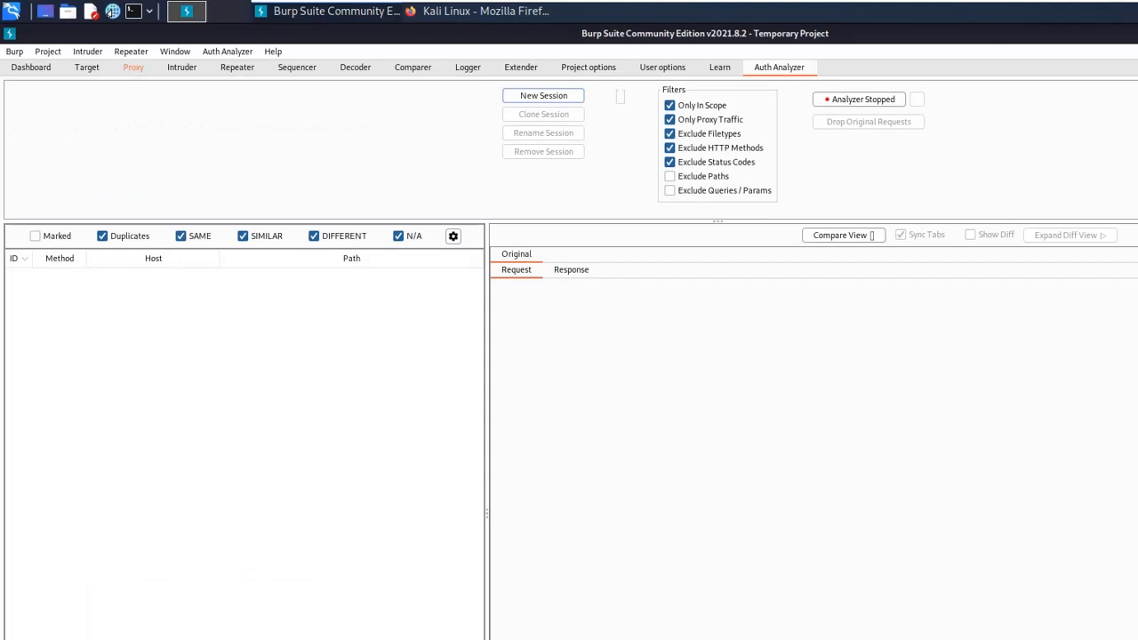
click(355, 66)
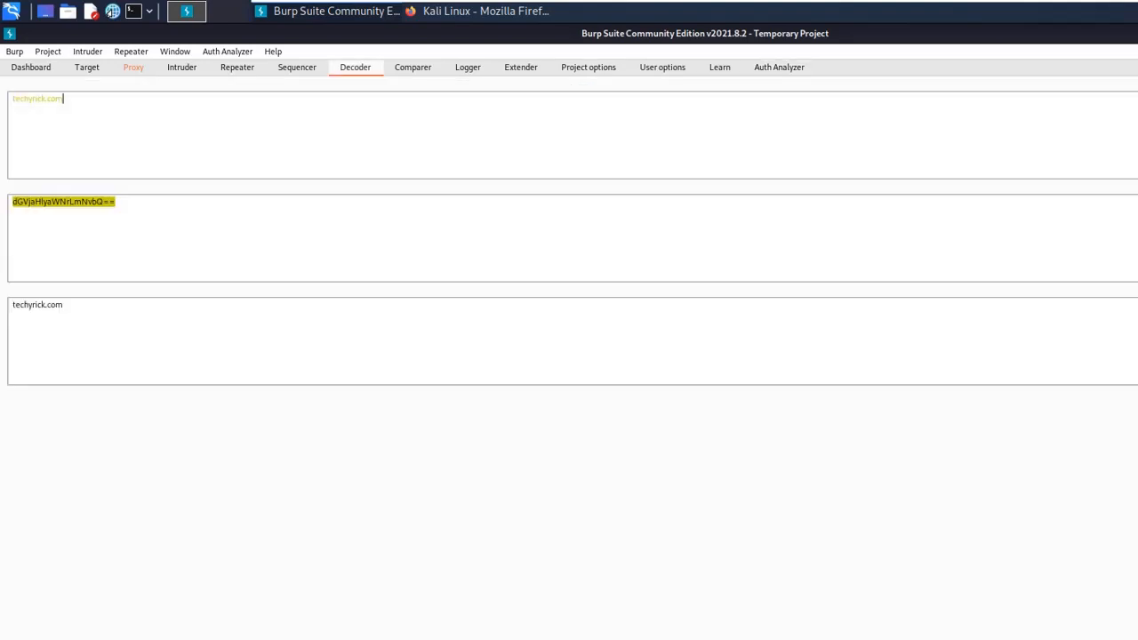
click(413, 67)
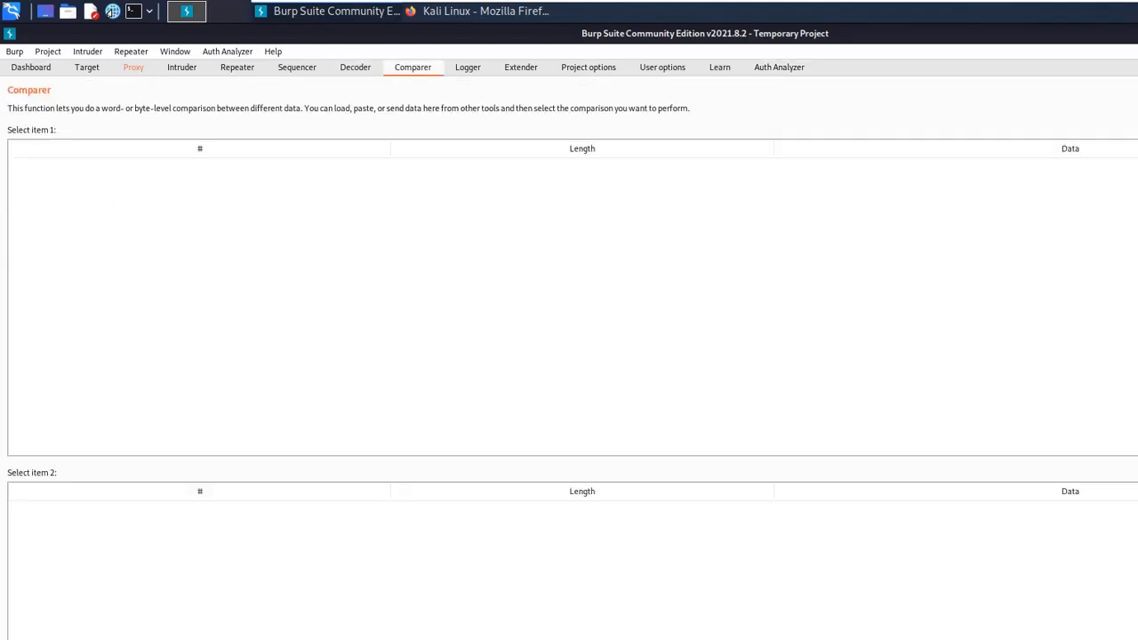
Inspect the request and response of Logger entries 4 and 3, then return to the Extender.
click(468, 67)
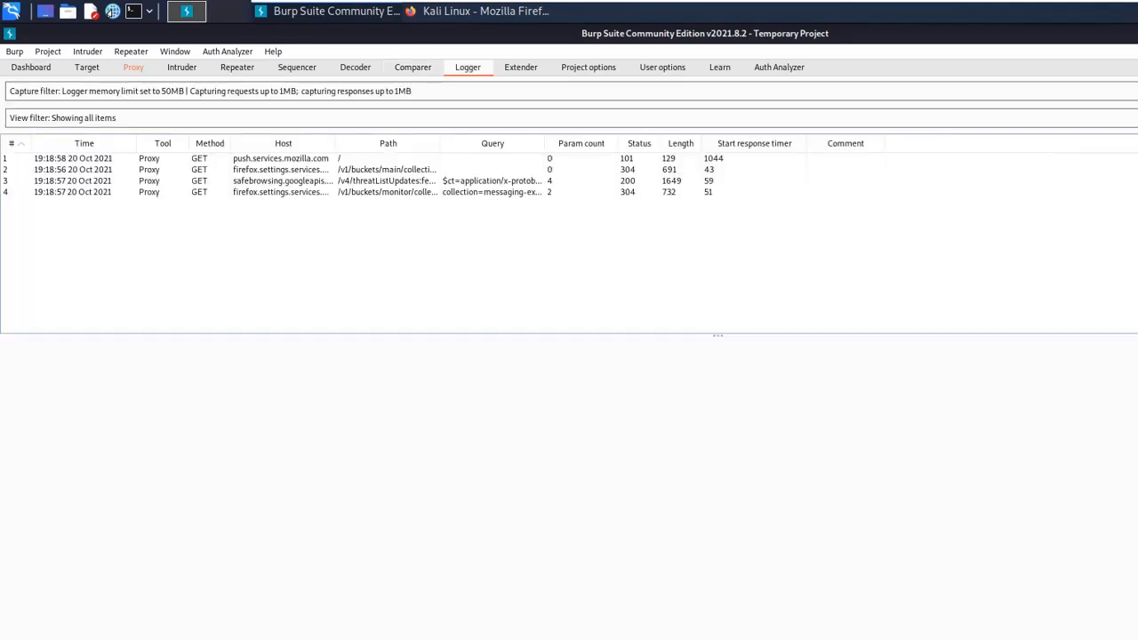
click(267, 192)
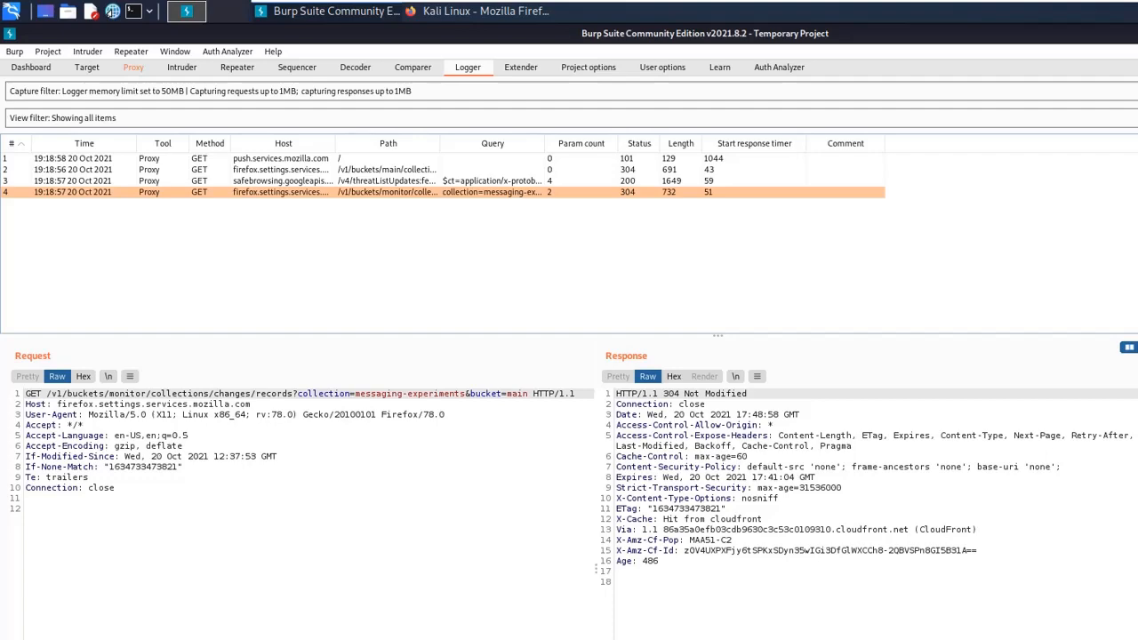
click(267, 181)
click(521, 66)
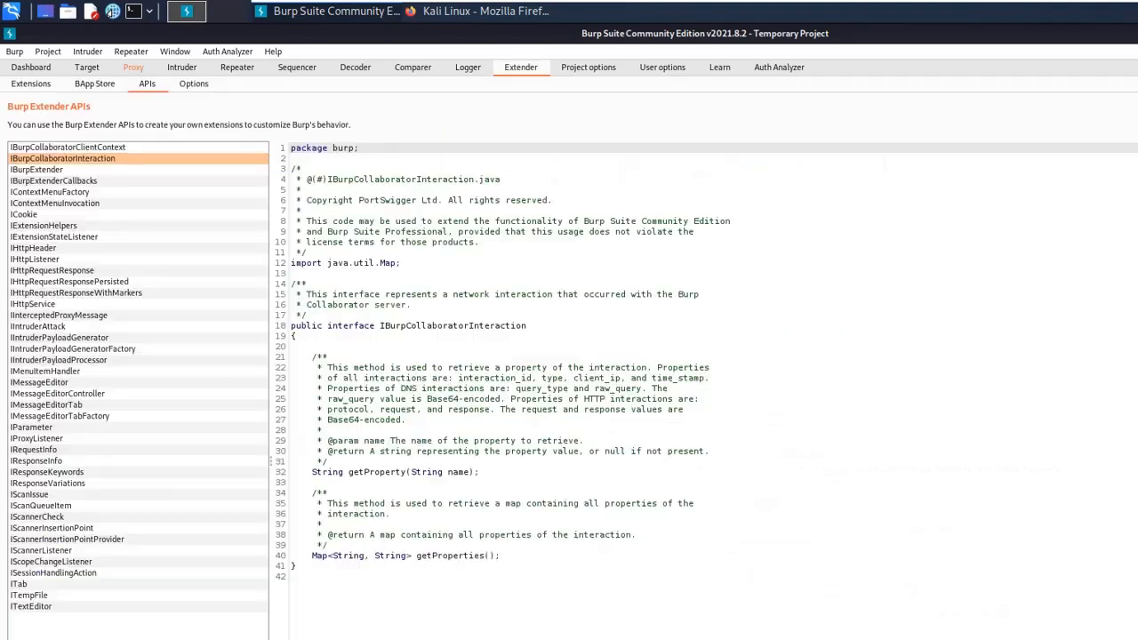